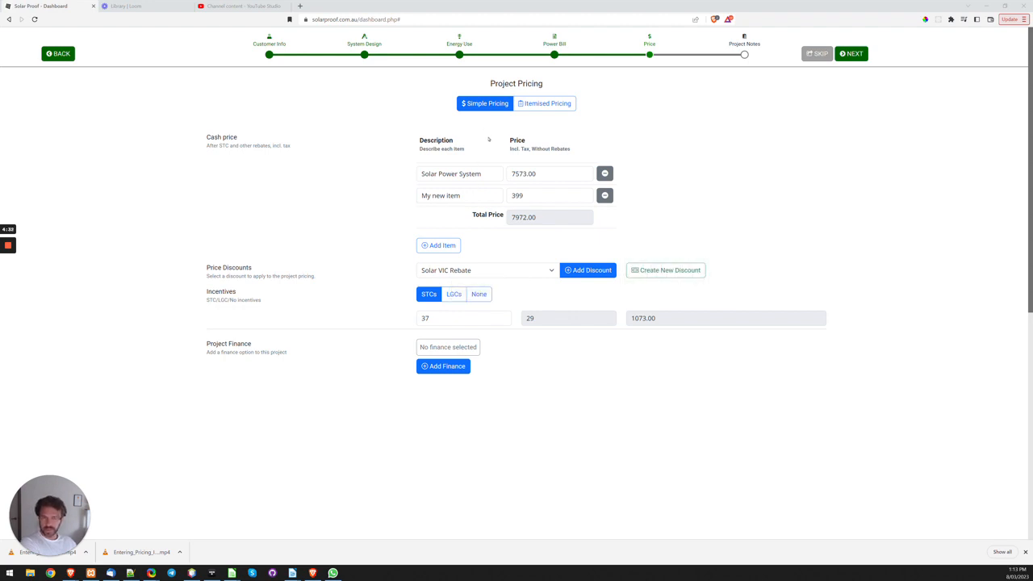
# Step: Switch the project to itemised pricing and set the Canadian Solar 450W panel's price excluding GST to 155
pyautogui.click(543, 103)
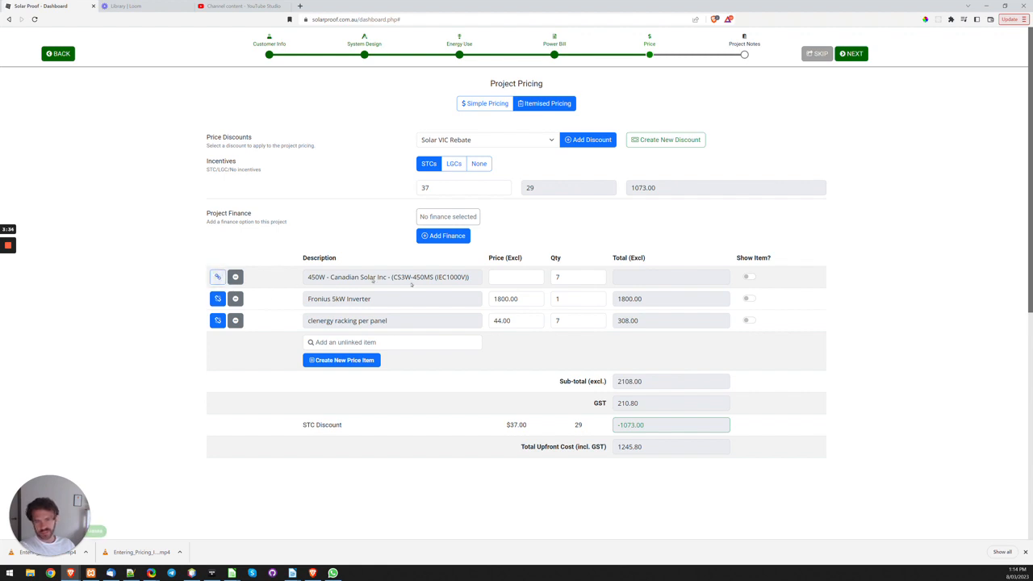
pyautogui.click(508, 276)
pyautogui.write('155')
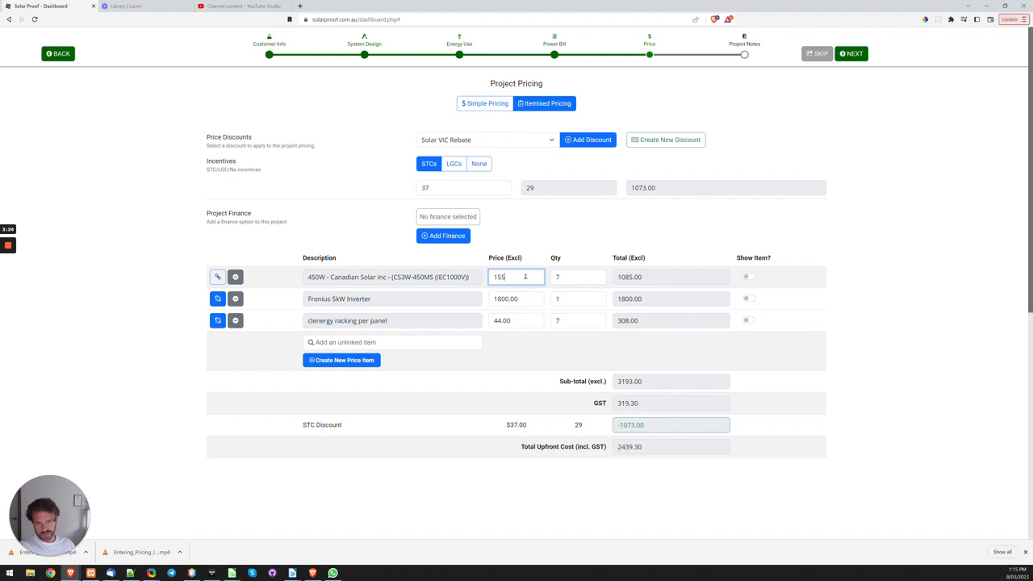
# Step: Open price linking for the Canadian Solar panel and search the saved price items for "jink" and "canad"
pyautogui.click(217, 277)
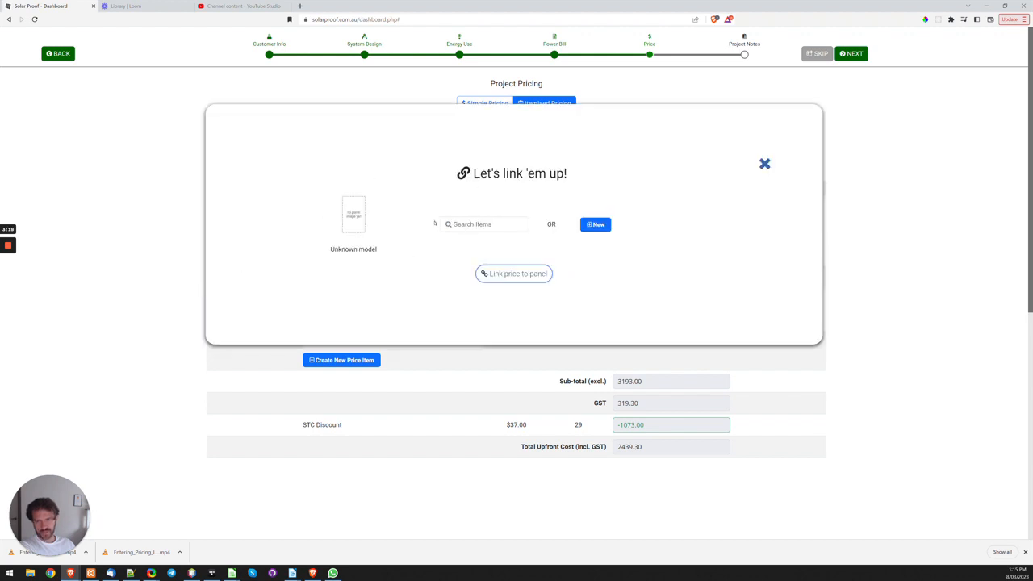
pyautogui.click(514, 229)
pyautogui.write('jink')
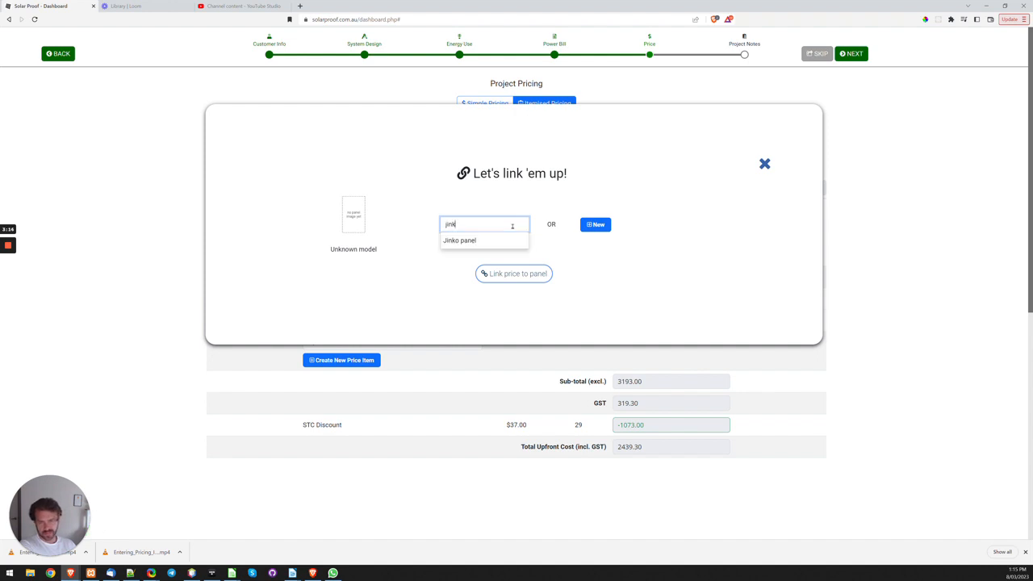
pyautogui.hotkey('ctrl', 'a')
pyautogui.write('canad')
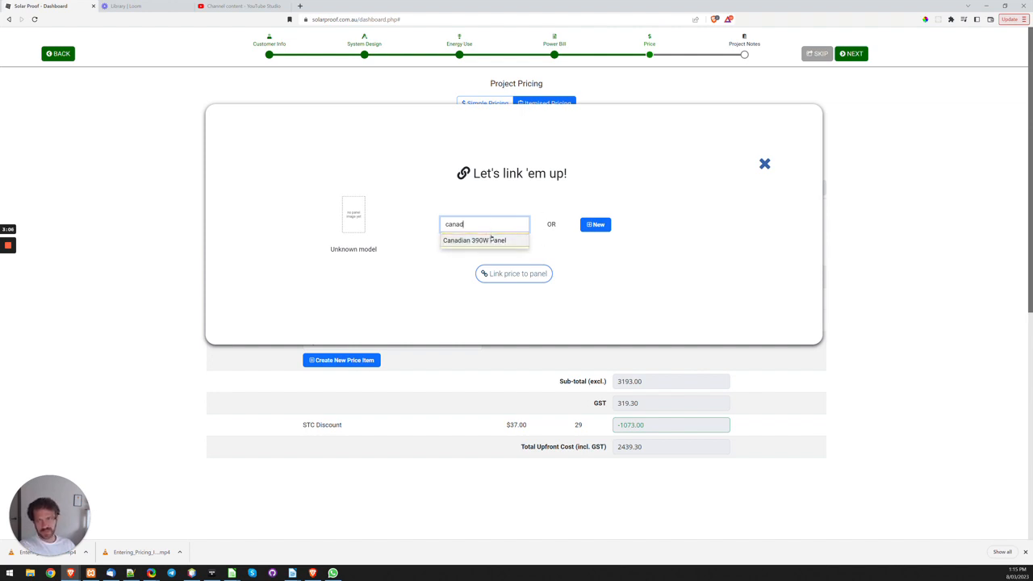
# Step: Create a new price item described as "Canadian 450W Panel" with a cost price of 450 and a profit margin of 15
pyautogui.click(596, 224)
pyautogui.click(548, 213)
pyautogui.write('Canadia')
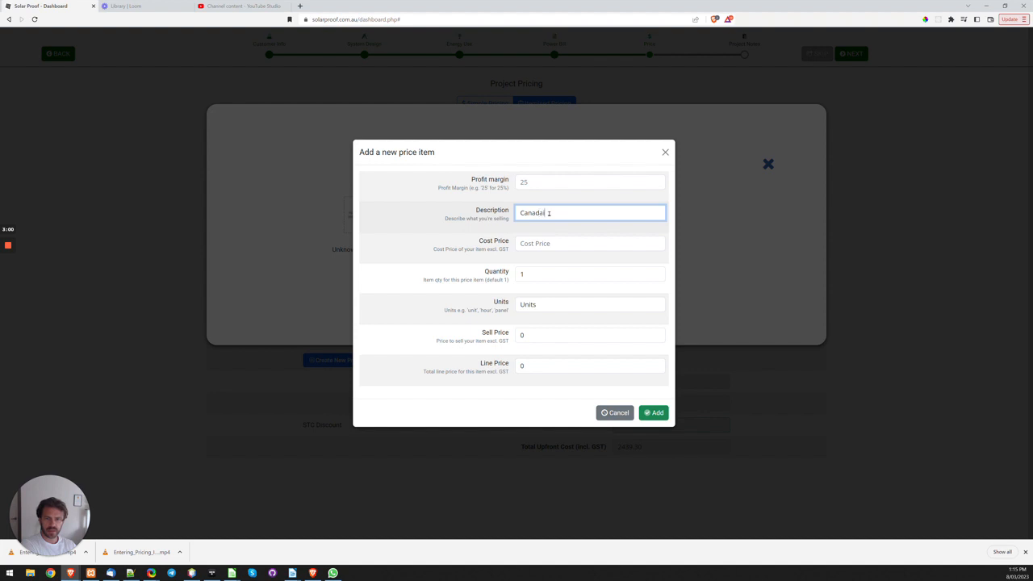
pyautogui.write('n')
pyautogui.write(' 450W Panel')
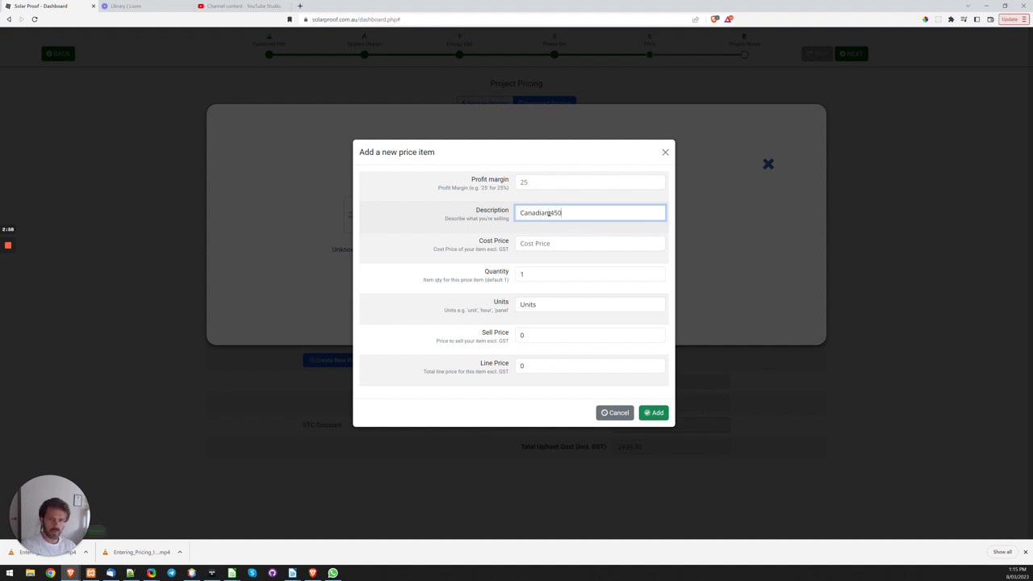
pyautogui.press('Tab')
pyautogui.write('450')
pyautogui.press('Tab')
pyautogui.press('Tab')
pyautogui.press('Tab')
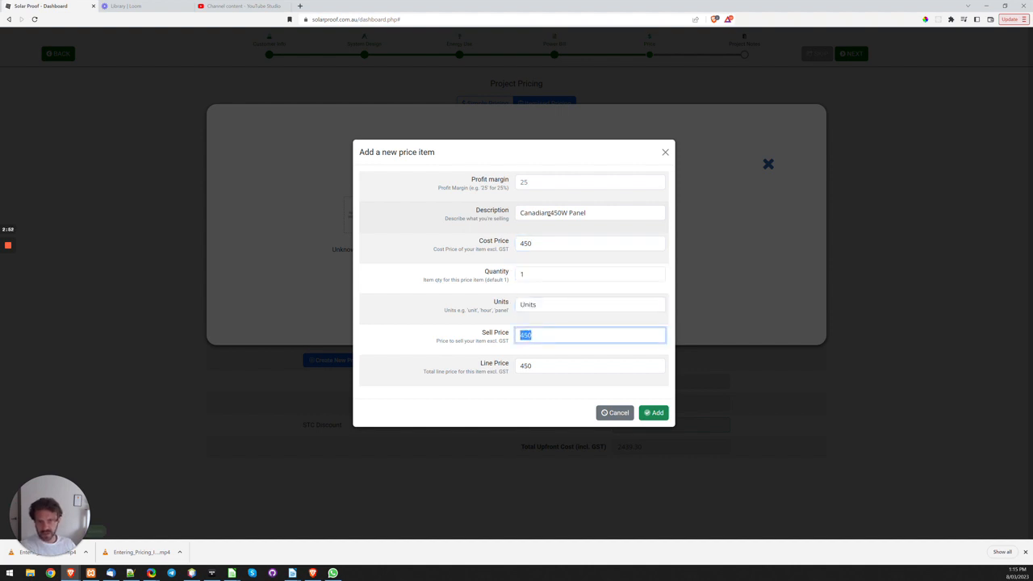
pyautogui.click(530, 181)
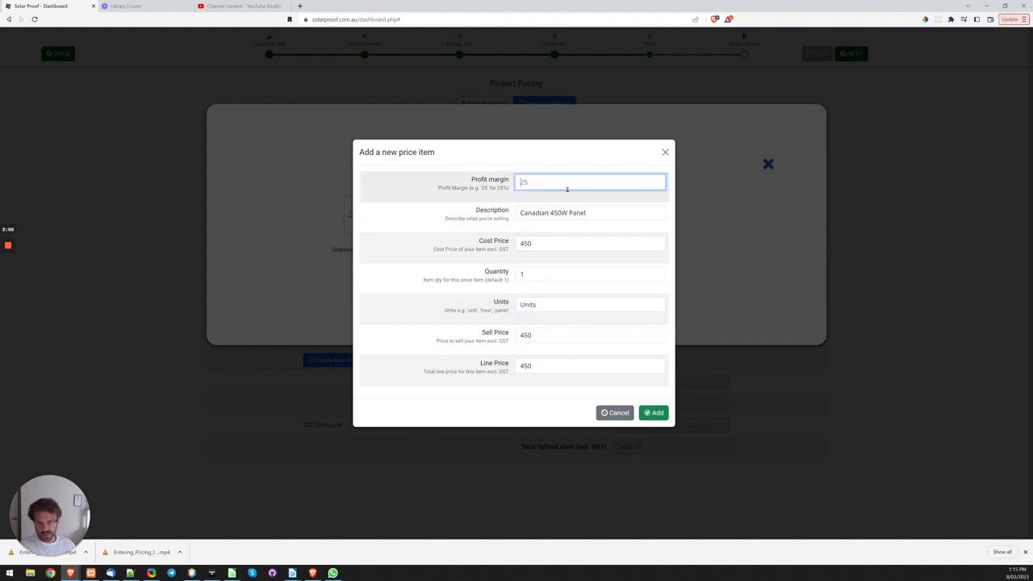
pyautogui.write('15')
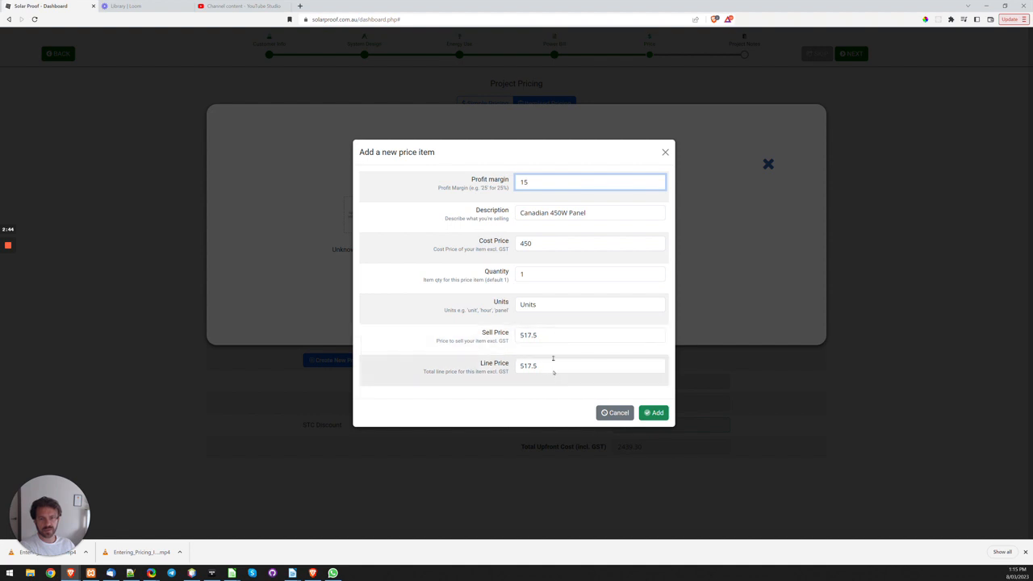
pyautogui.click(574, 213)
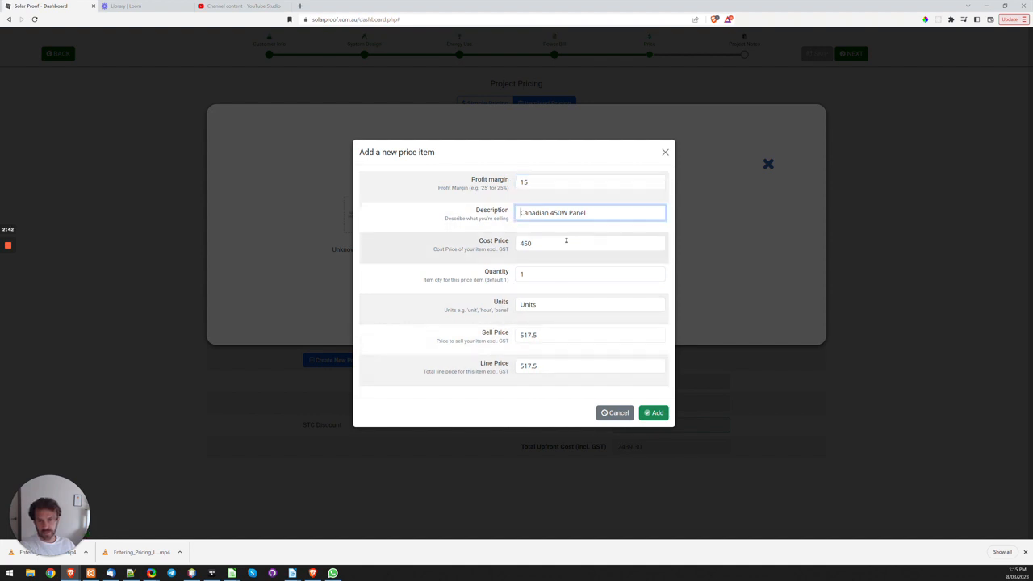
pyautogui.write('12')
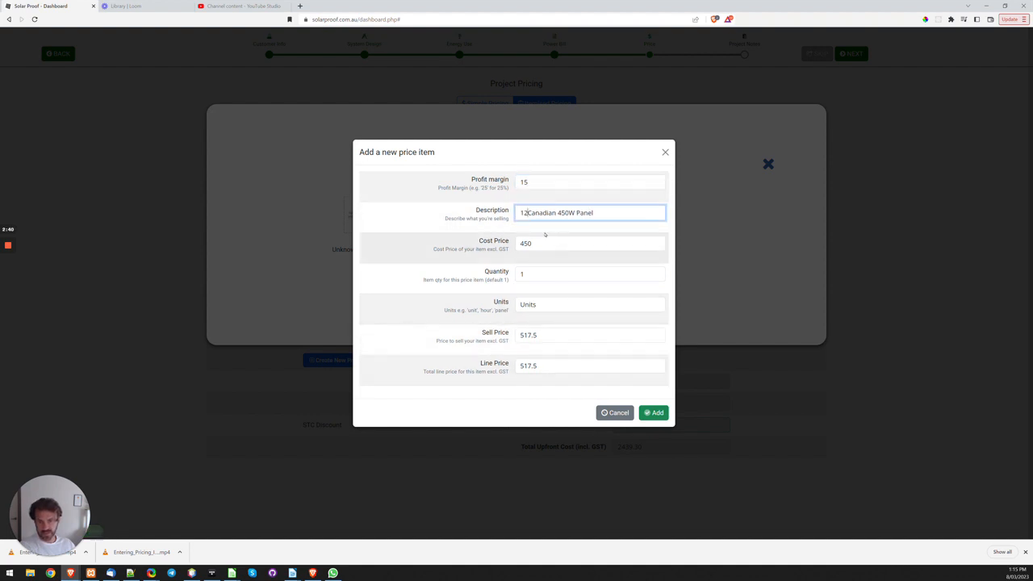
pyautogui.click(525, 273)
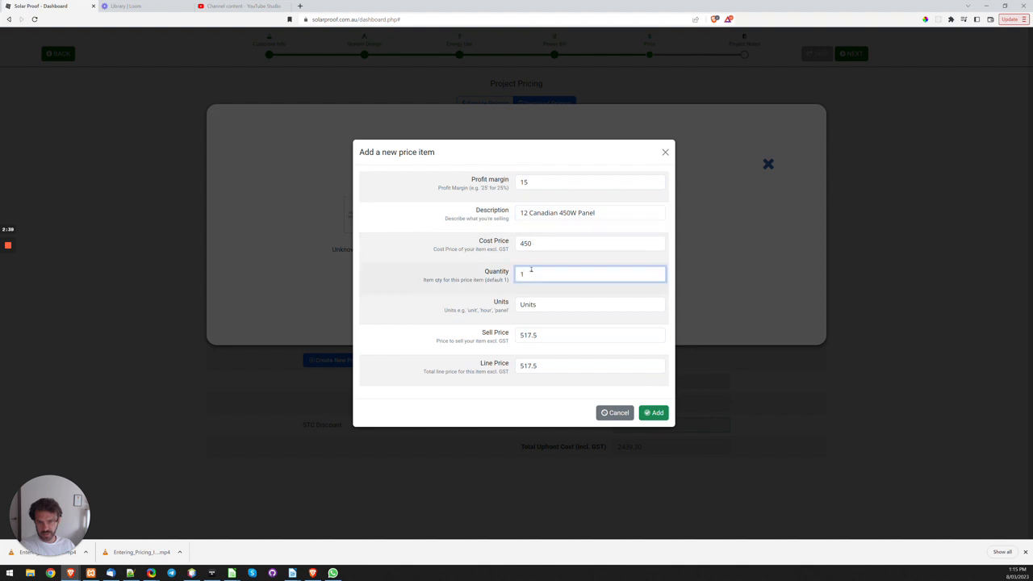
pyautogui.moveTo(529, 212); pyautogui.dragTo(497, 219)
pyautogui.press('BackSpace')
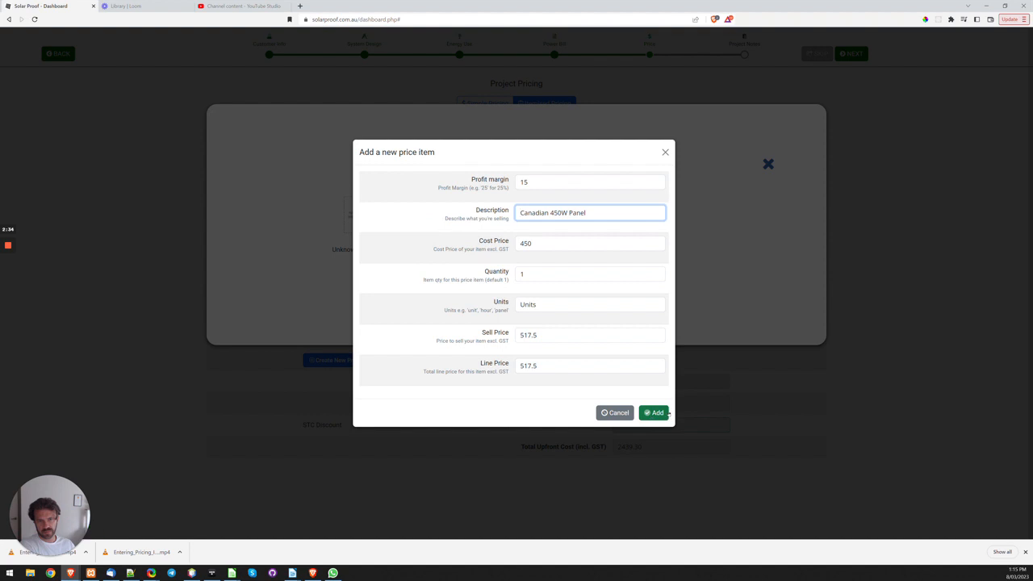
# Step: Add the new price item, find it with "canadia" and link Canadian 450W Panel to the project's solar panel
pyautogui.click(657, 413)
pyautogui.click(491, 222)
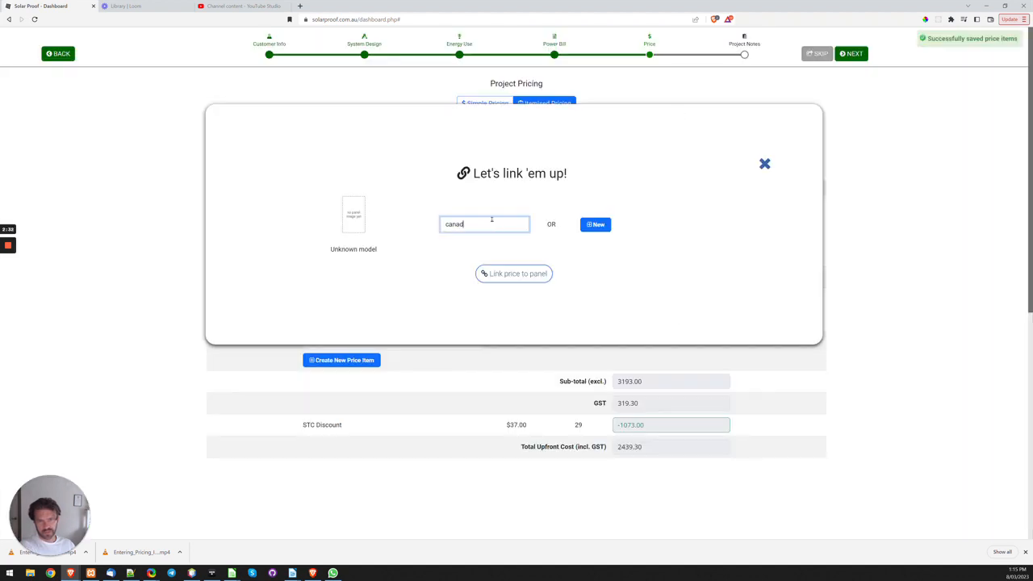
pyautogui.write('ia')
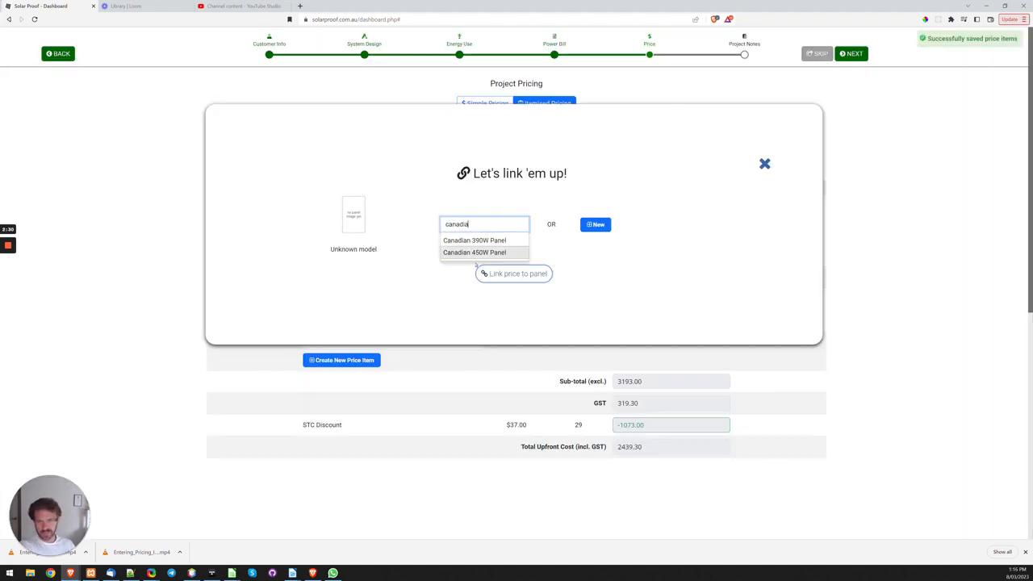
pyautogui.click(475, 252)
pyautogui.click(508, 275)
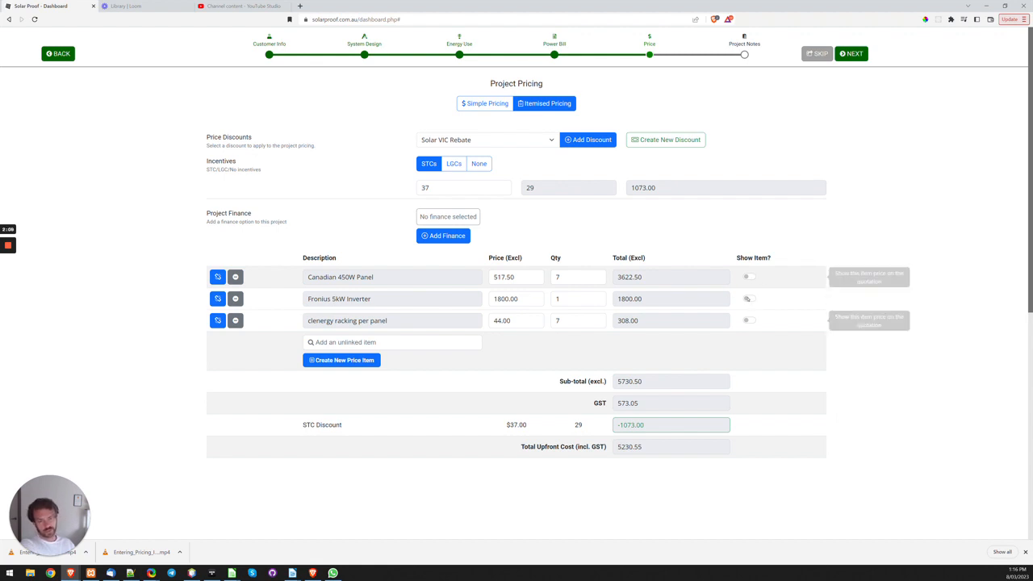
# Step: Finish the pricing stage and skip the project notes to reach the proposal's quotation page
pyautogui.click(331, 342)
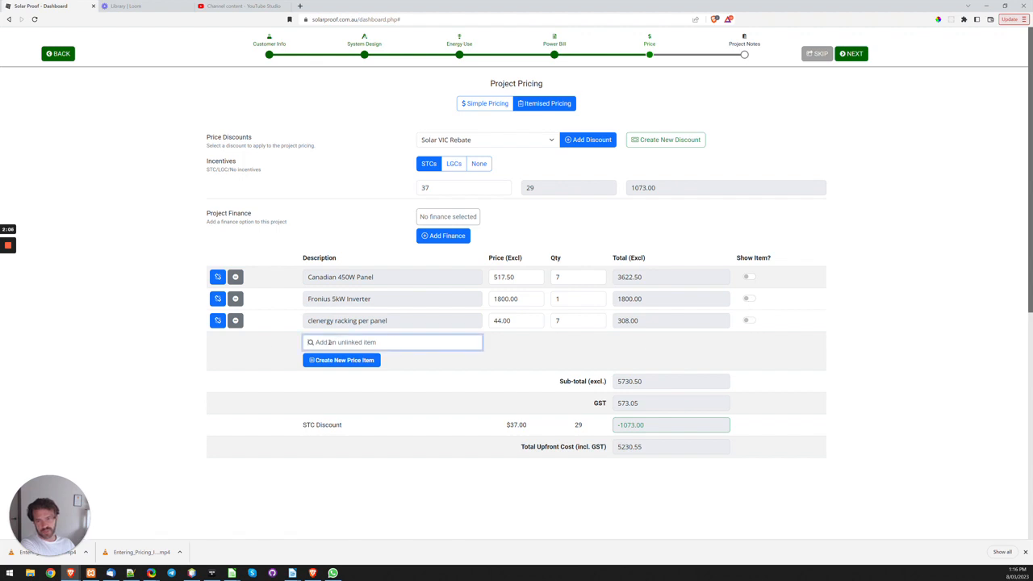
pyautogui.click(816, 53)
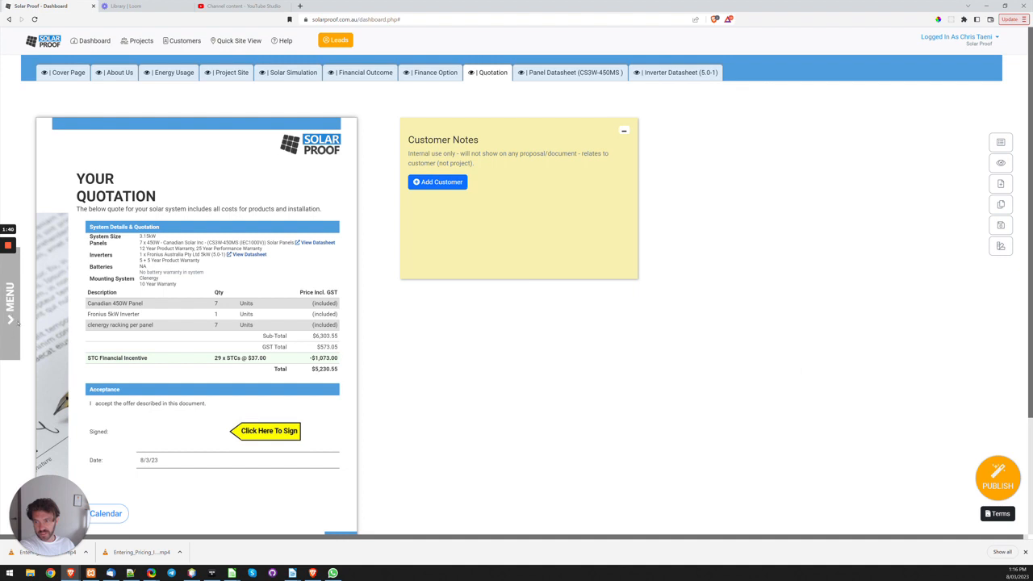
# Step: Review the project's itemised pricing in the Price Builder, and check the Canadian 450W Panel's price cell on the quotation
pyautogui.click(16, 305)
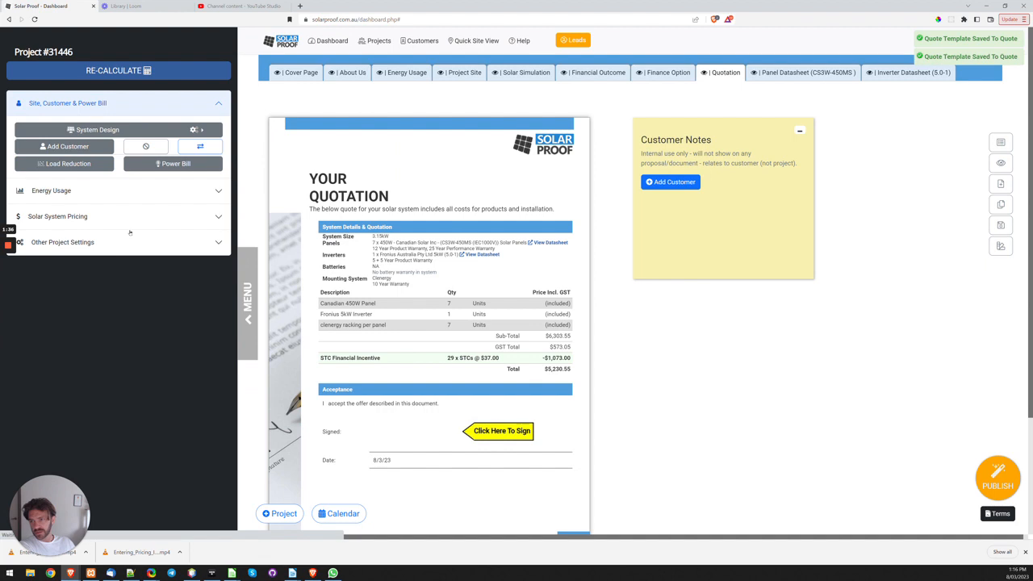
pyautogui.click(87, 217)
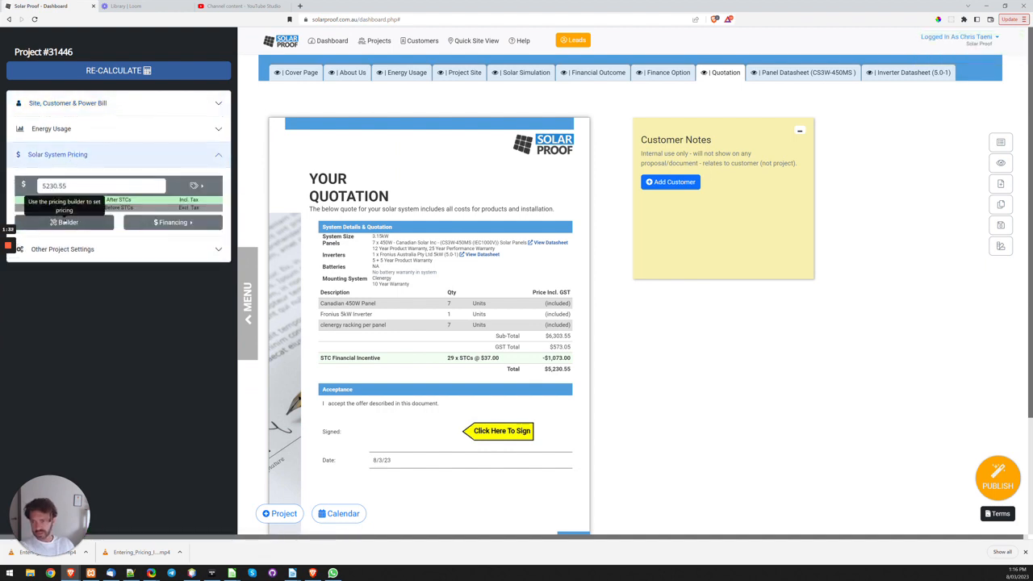
pyautogui.click(160, 222)
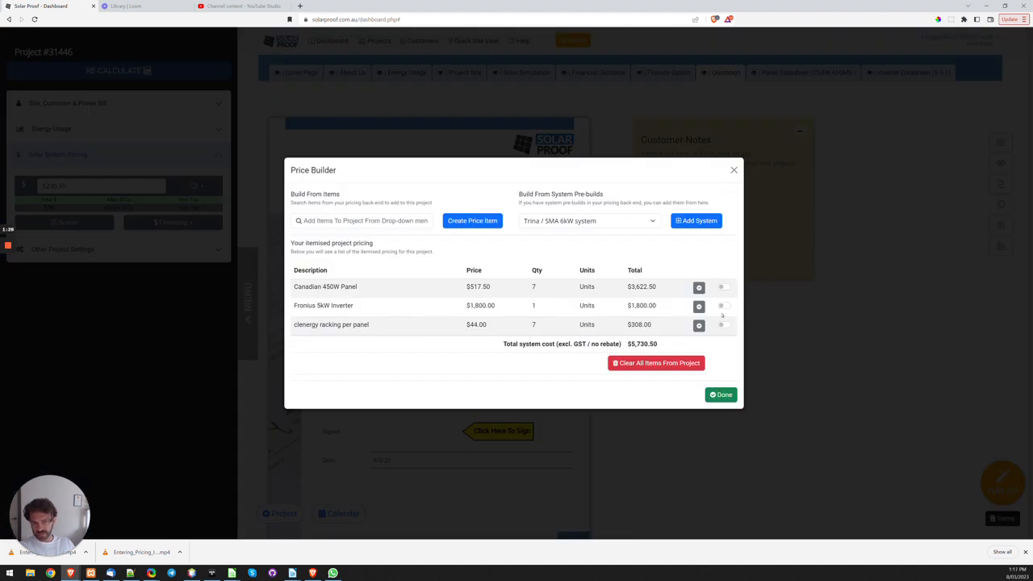
pyautogui.click(375, 224)
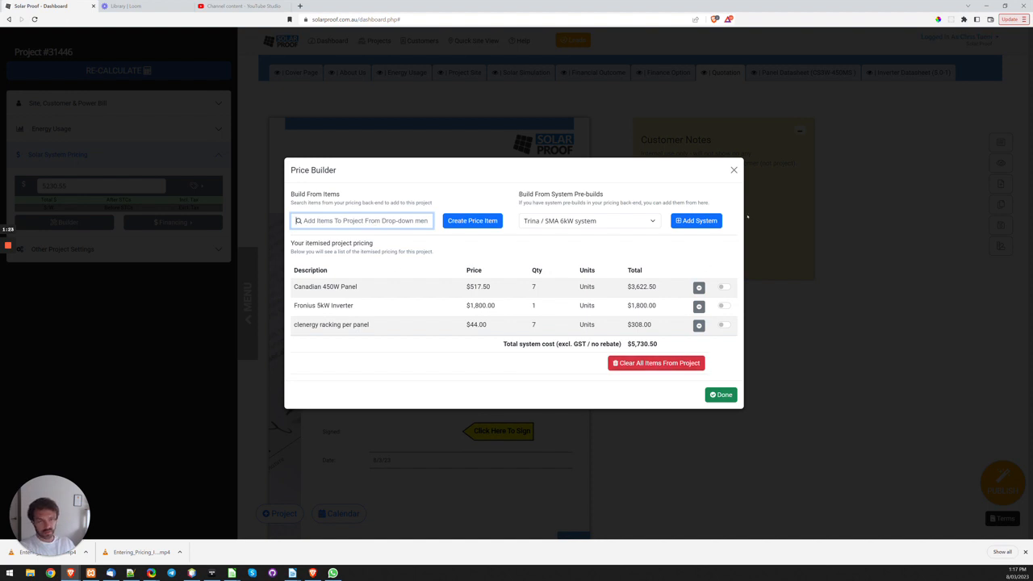
pyautogui.click(733, 170)
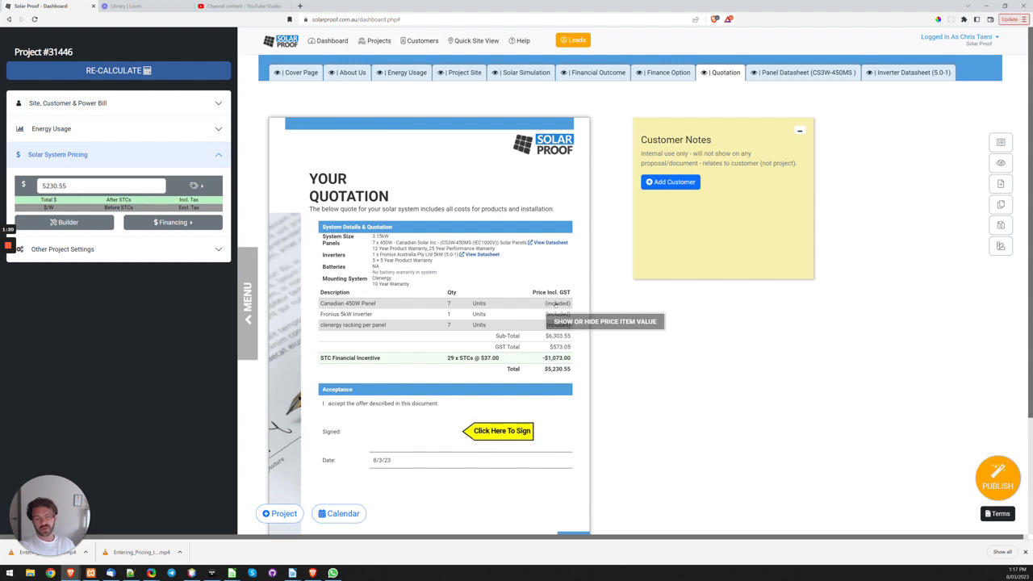
pyautogui.click(559, 302)
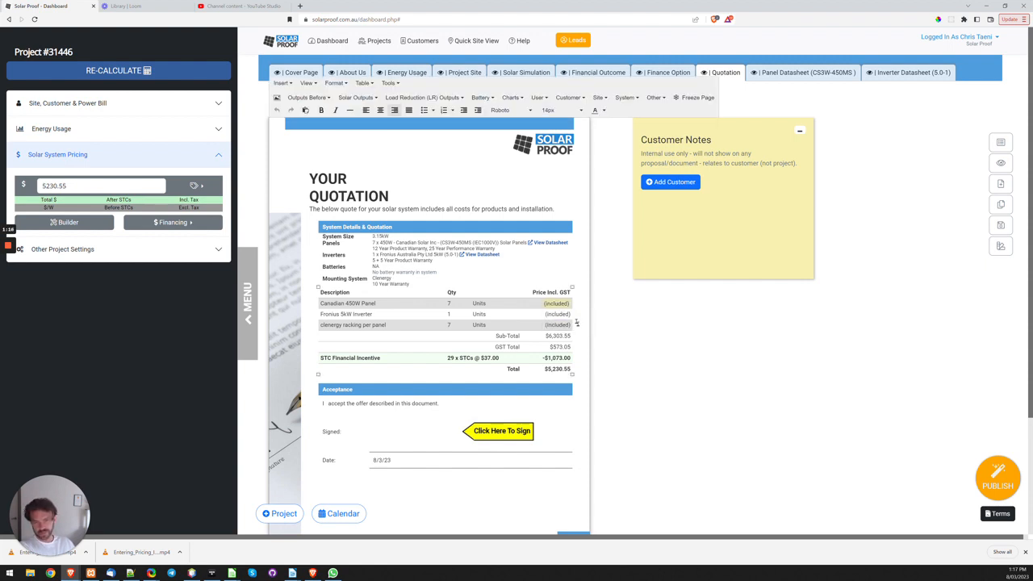
pyautogui.click(689, 304)
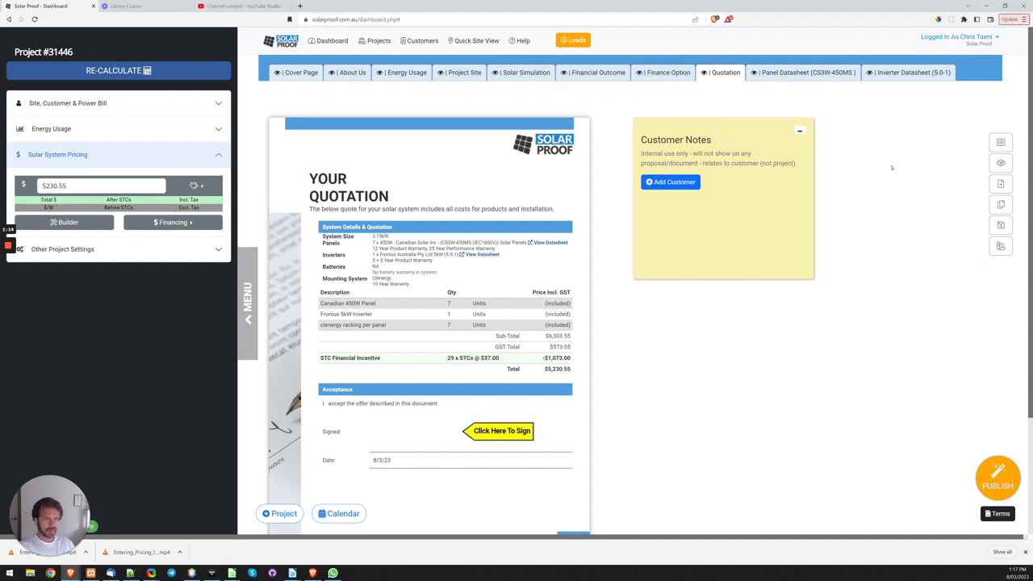
# Step: View the saved price items under System Pricing in the account settings and close the settings without changes
pyautogui.click(987, 43)
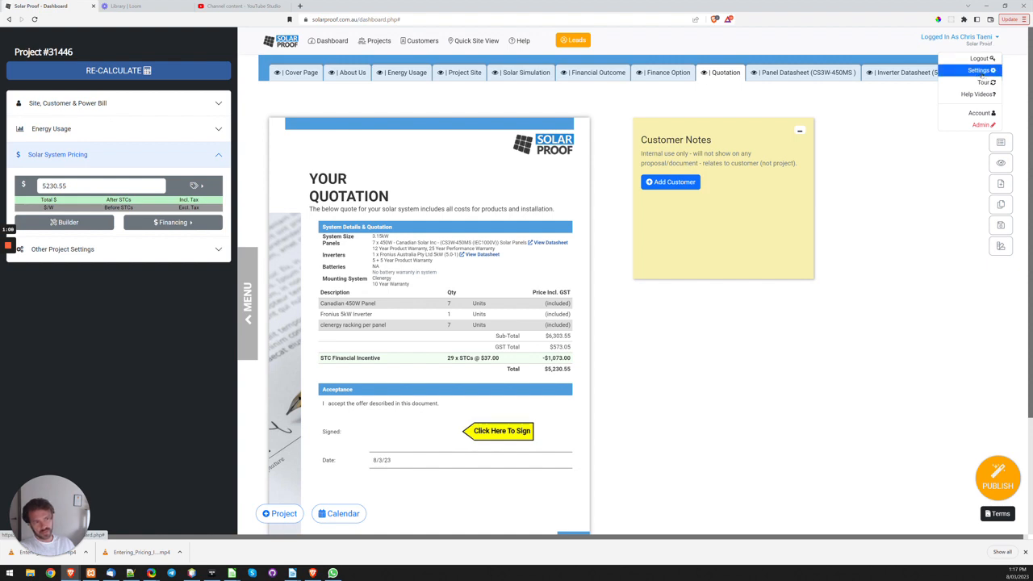
pyautogui.click(979, 71)
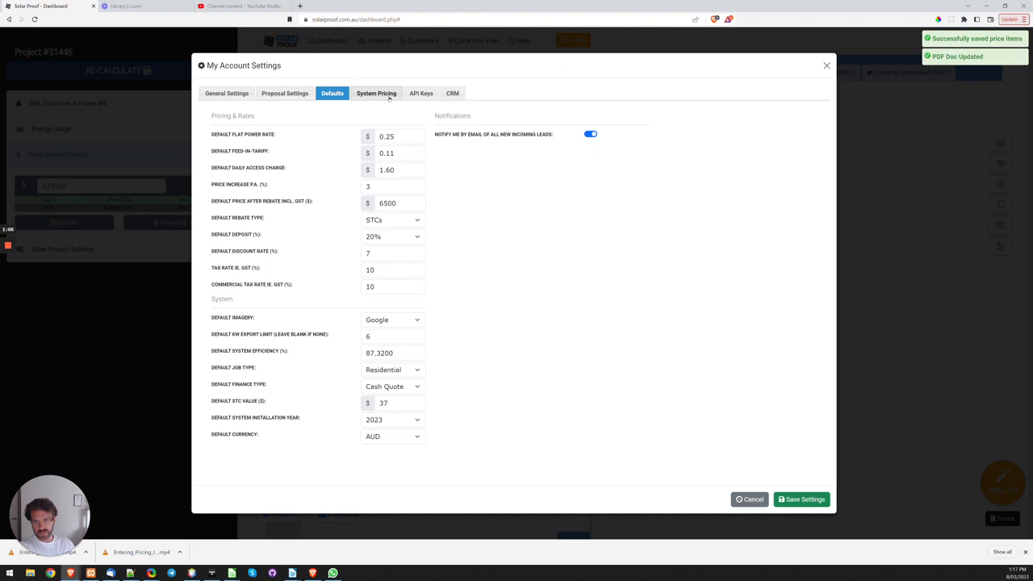
pyautogui.click(378, 93)
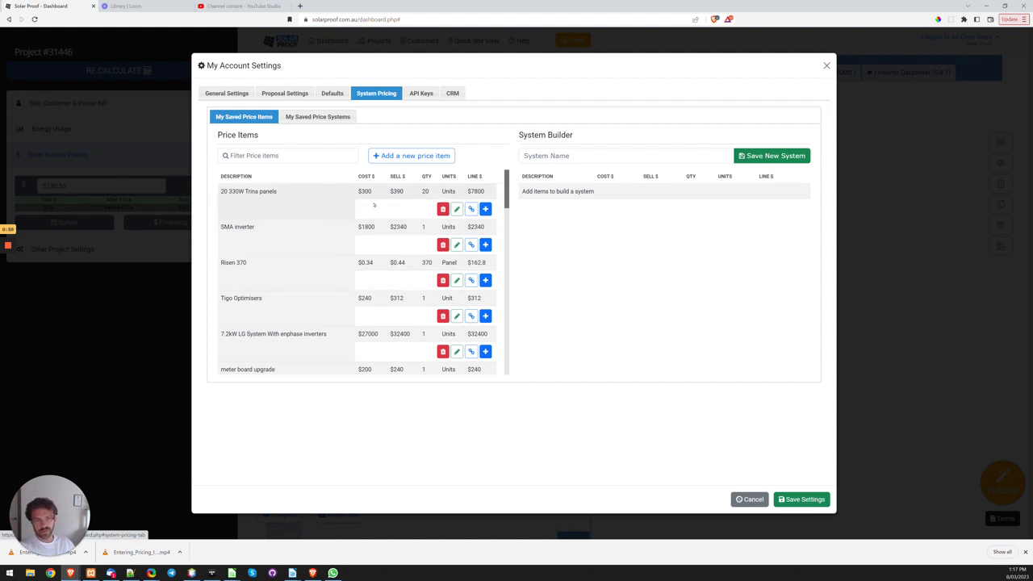
pyautogui.click(826, 66)
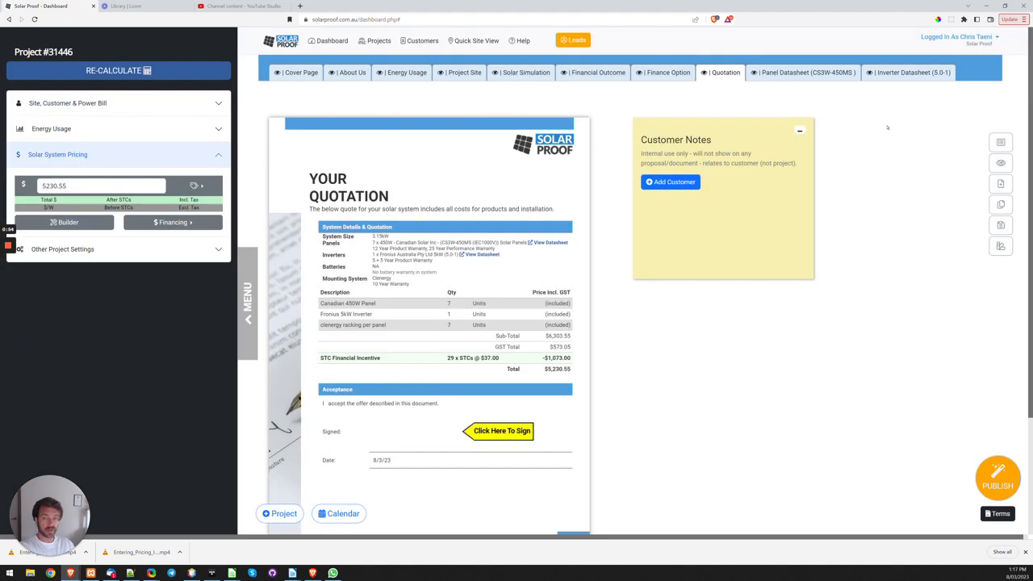